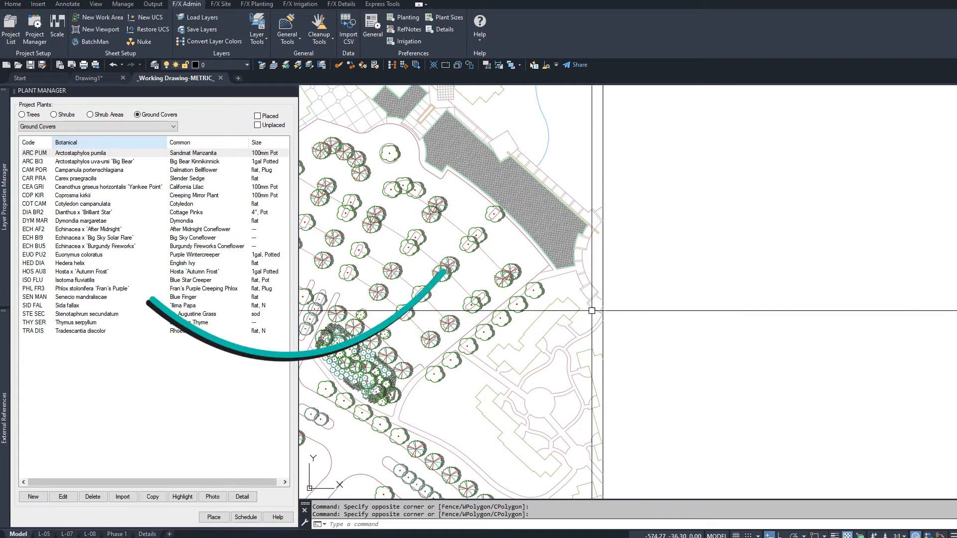
Review the project's plant palette by category, going through the shrub areas, shrubs and trees.
{"action": "left_click", "coordinate": [93, 115]}
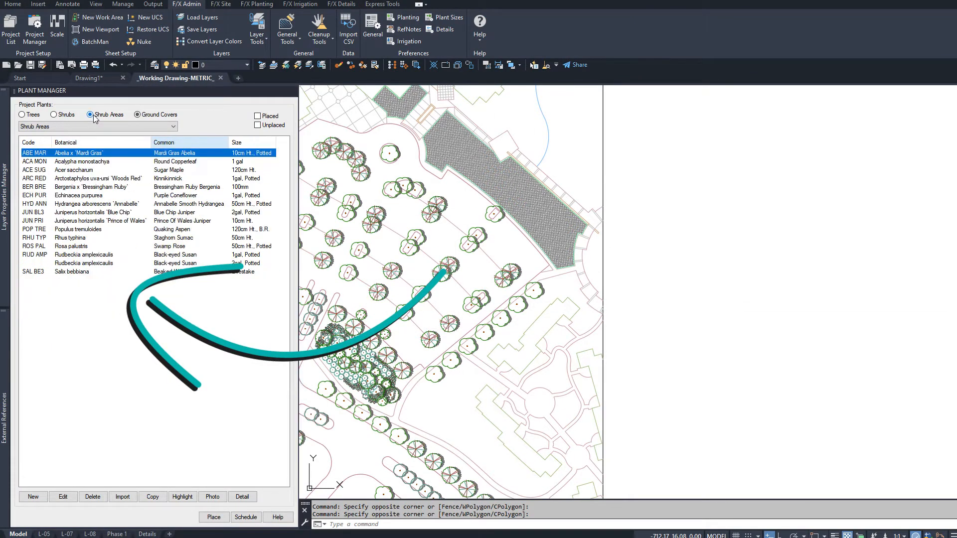
{"action": "left_click", "coordinate": [65, 115]}
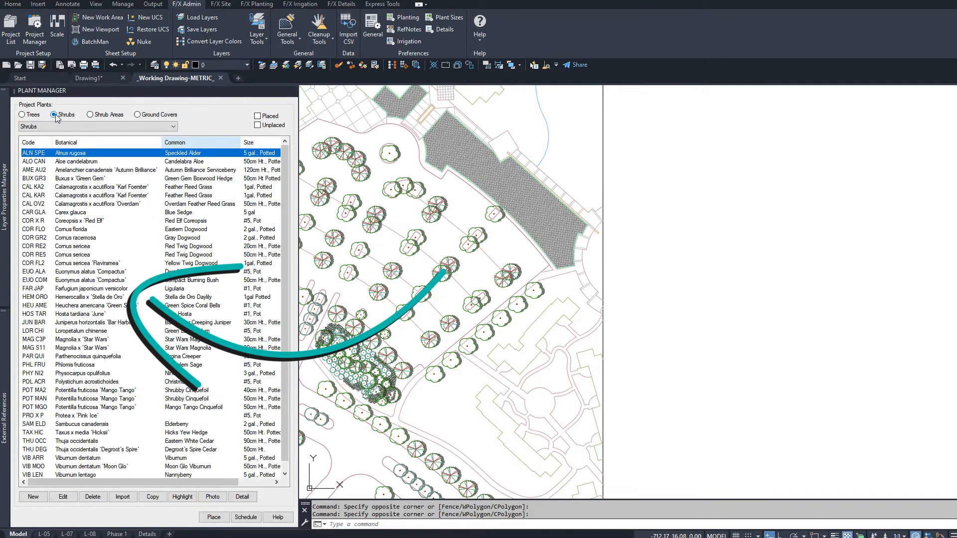
{"action": "left_click", "coordinate": [30, 115]}
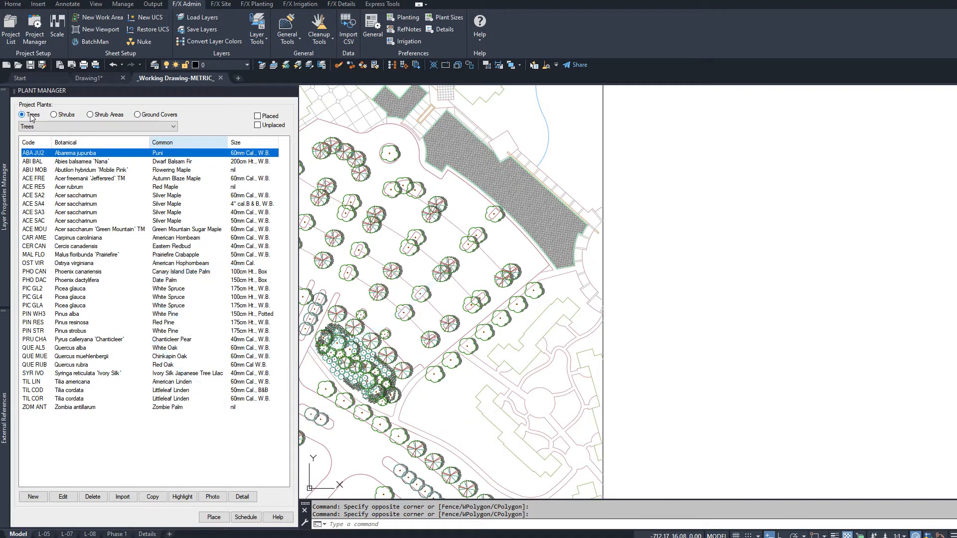
Inspect the cost in the plant info of the Littleleaf Linden near the parking lot's upper edge, leaving it unedited.
{"action": "left_click", "coordinate": [258, 6]}
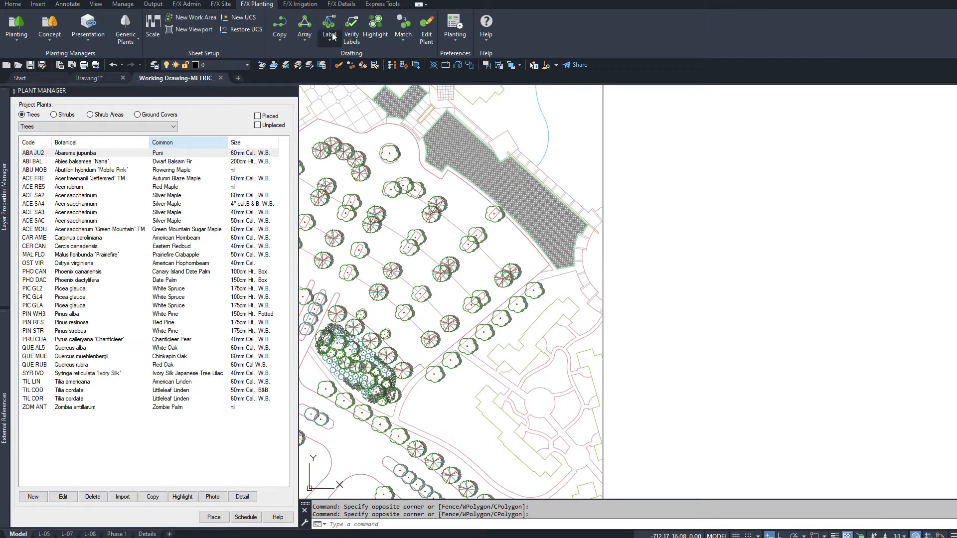
{"action": "left_click", "coordinate": [428, 38]}
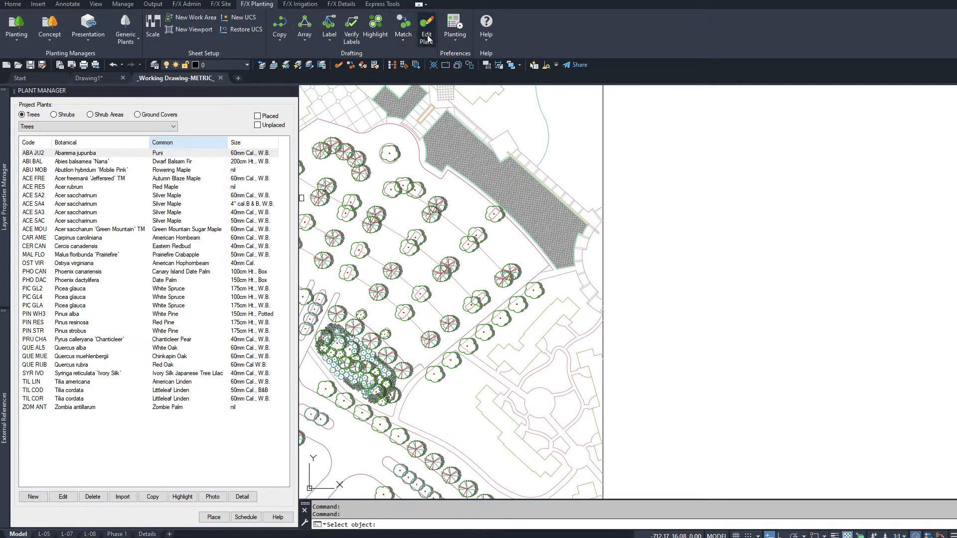
{"action": "left_click", "coordinate": [388, 154]}
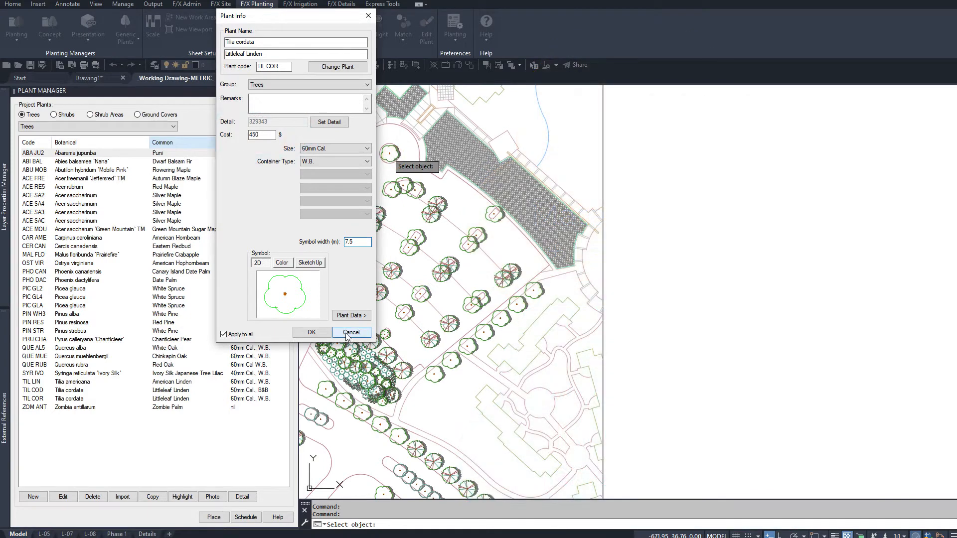
{"action": "left_click", "coordinate": [351, 332]}
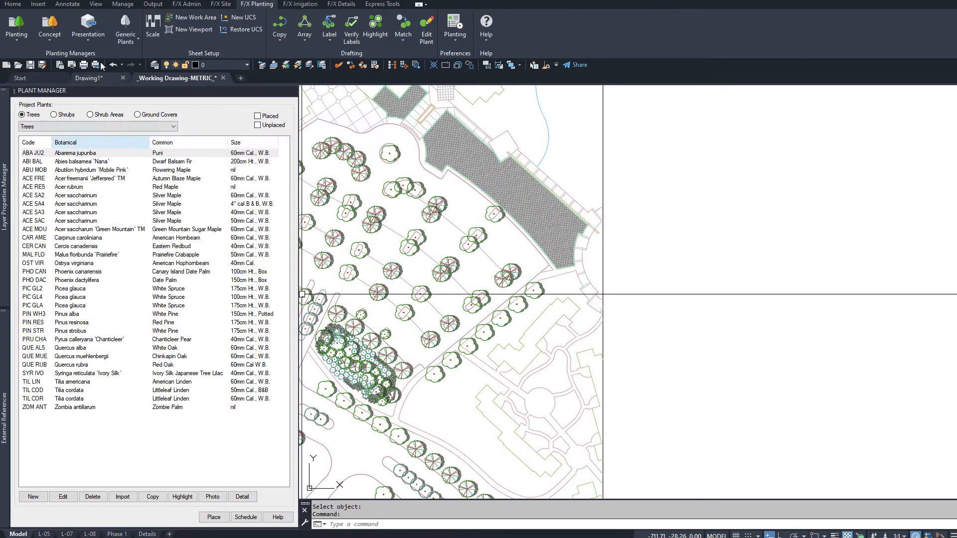
Inspect the plant info and cost of Red Twig Dogwood in the LOW SHRUB MIX A concept group, leaving it unedited.
{"action": "left_click", "coordinate": [48, 24]}
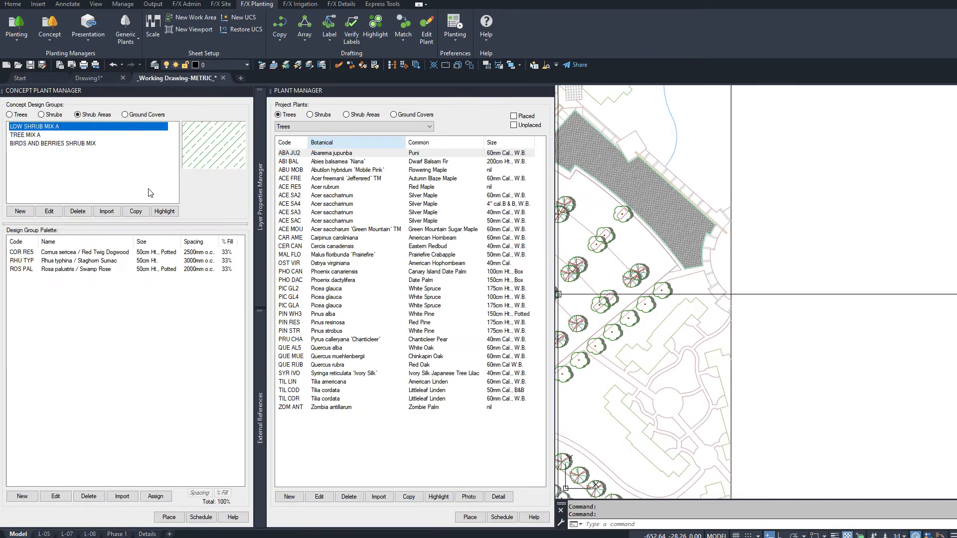
{"action": "left_click", "coordinate": [108, 253]}
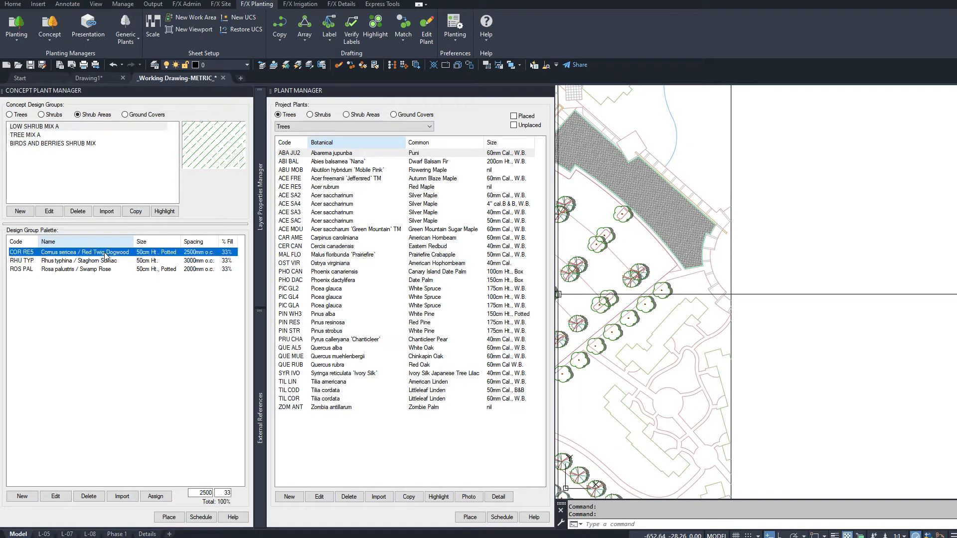
{"action": "left_click", "coordinate": [55, 497]}
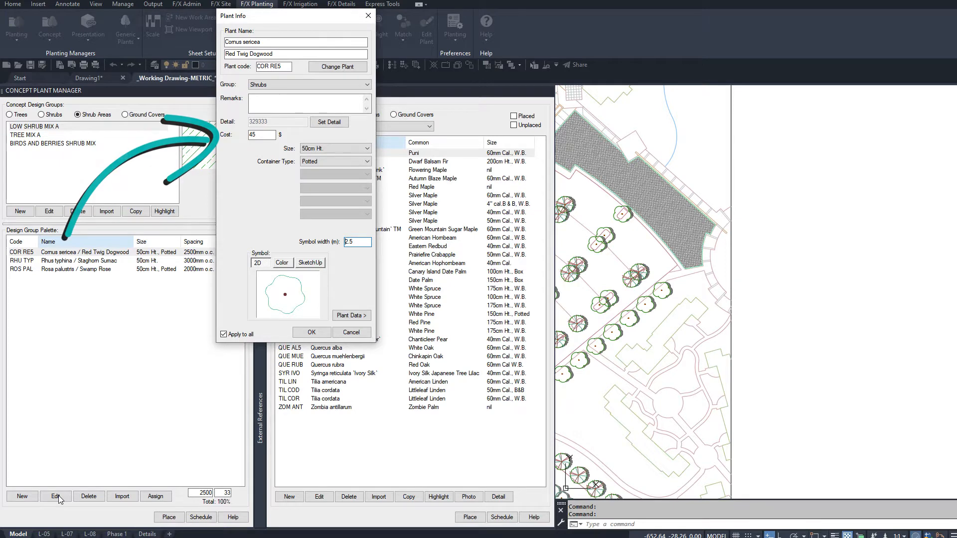
{"action": "left_click", "coordinate": [351, 332]}
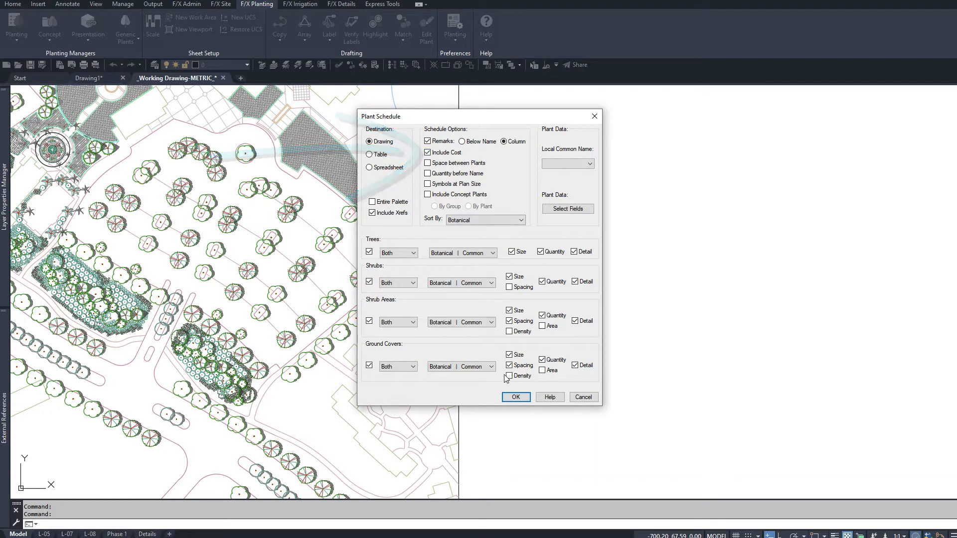
Generate a plant schedule with costs included and place it in the empty area beside the site plan.
{"action": "left_click", "coordinate": [515, 397]}
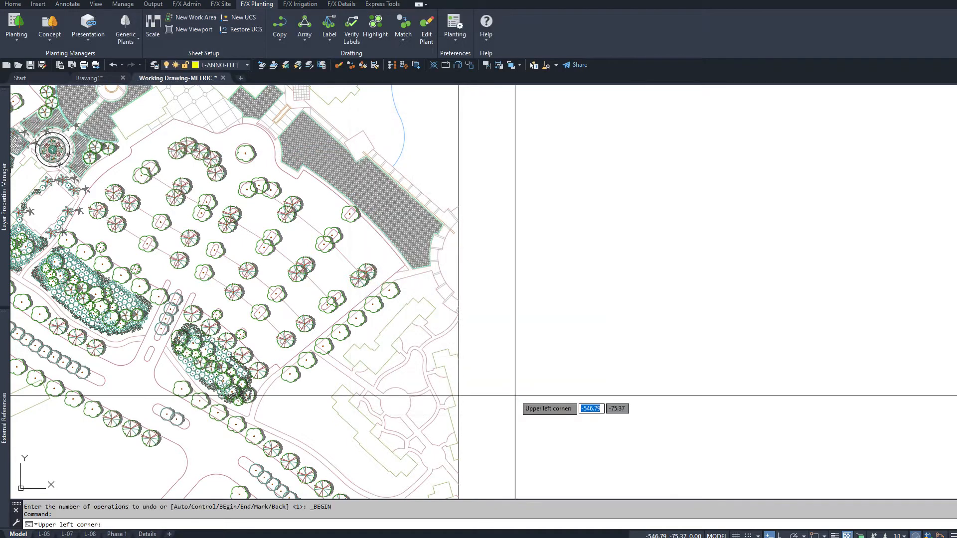
{"action": "left_click", "coordinate": [481, 110]}
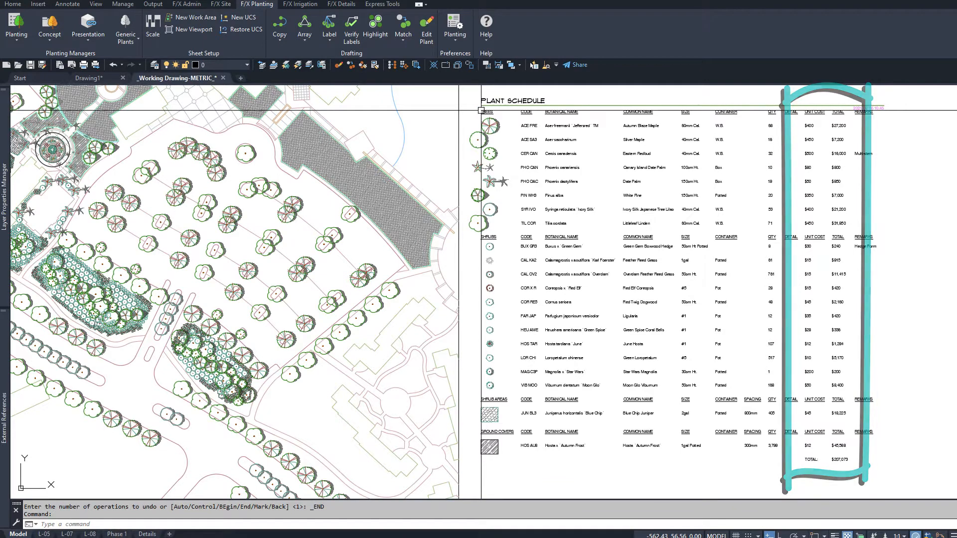
Generate a new plant schedule as a spreadsheet, including costs and concept plants by group, without regenerating the existing schedule.
{"action": "left_click", "coordinate": [90, 30]}
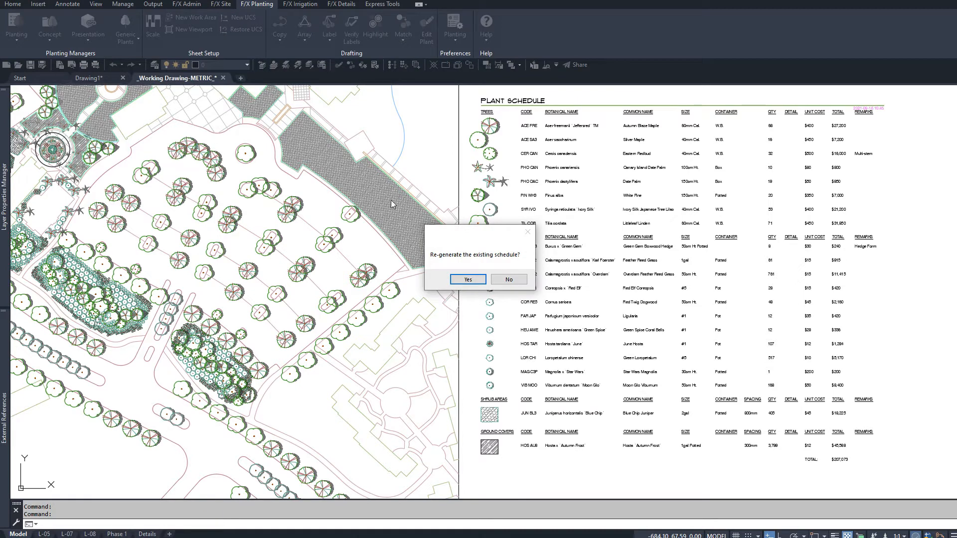
{"action": "left_click", "coordinate": [518, 279]}
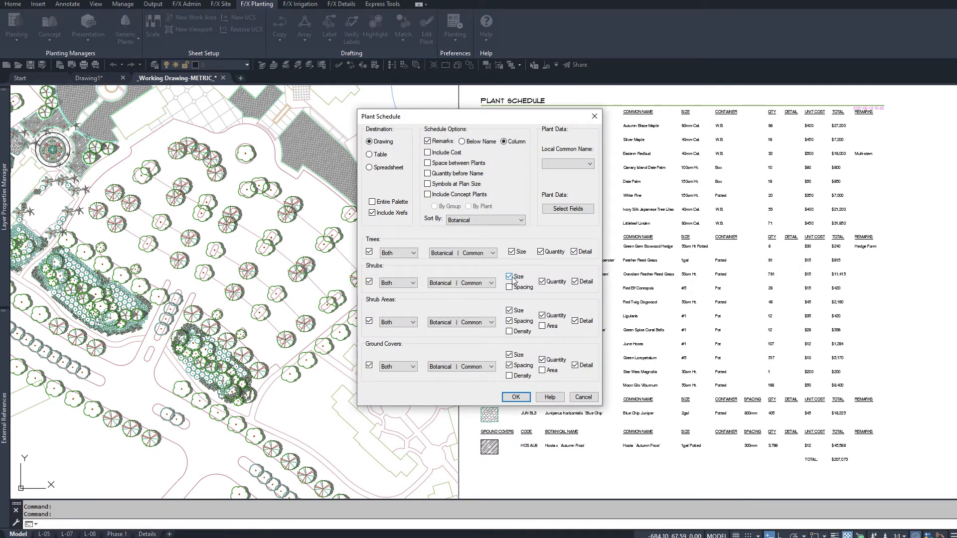
{"action": "left_click", "coordinate": [369, 168]}
{"action": "left_click", "coordinate": [427, 153]}
{"action": "left_click", "coordinate": [428, 194]}
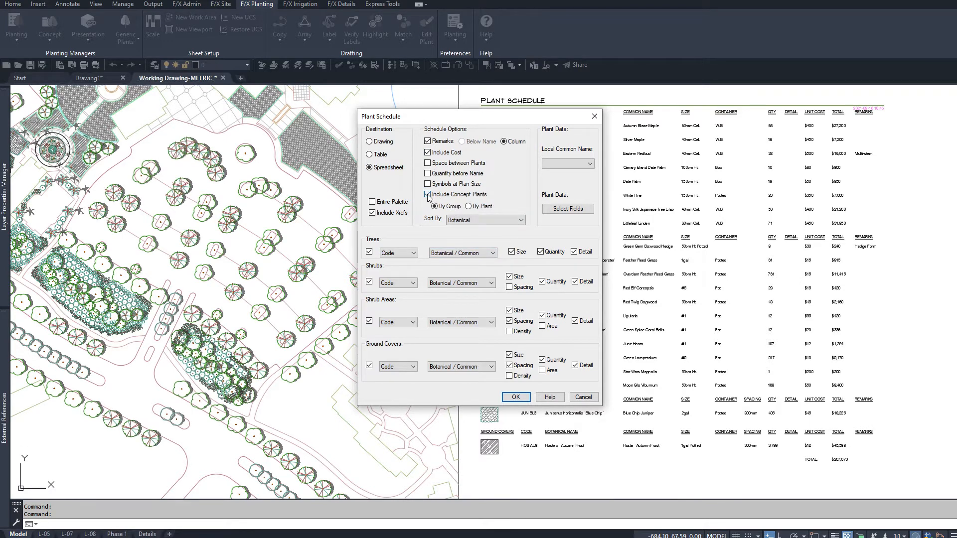
{"action": "left_click", "coordinate": [513, 397]}
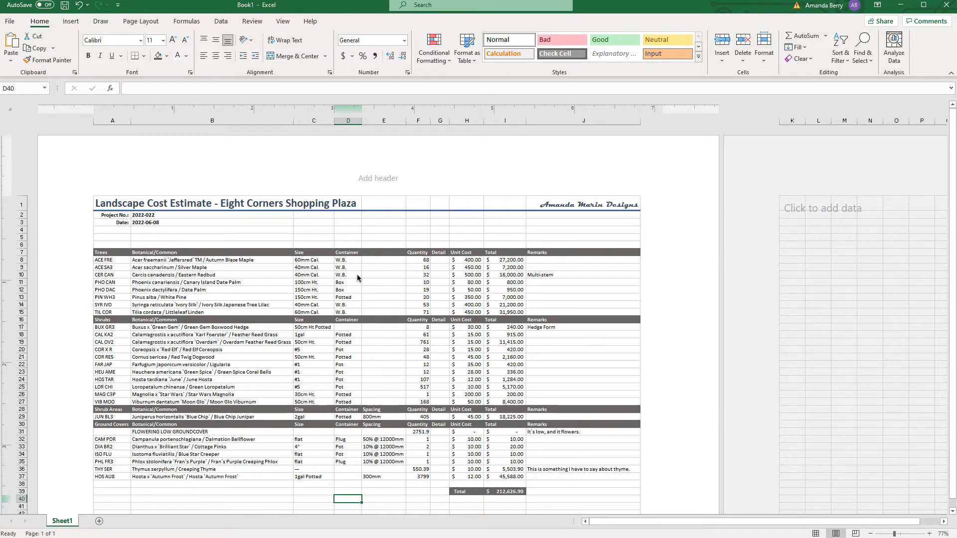
In the Excel cost estimate, change the unit cost of ACE FRE to the formula =400*2.5.
{"action": "left_click", "coordinate": [473, 259]}
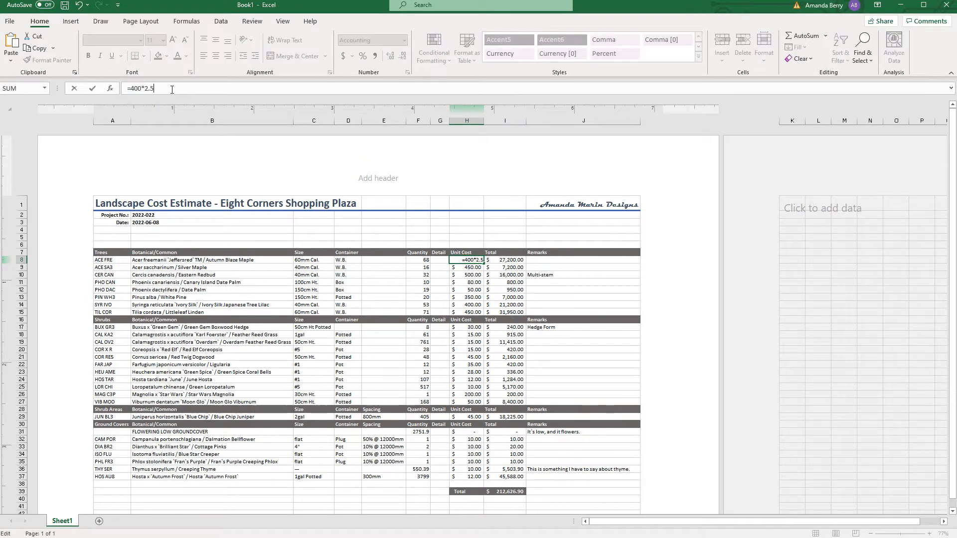
{"action": "key", "text": "Return"}
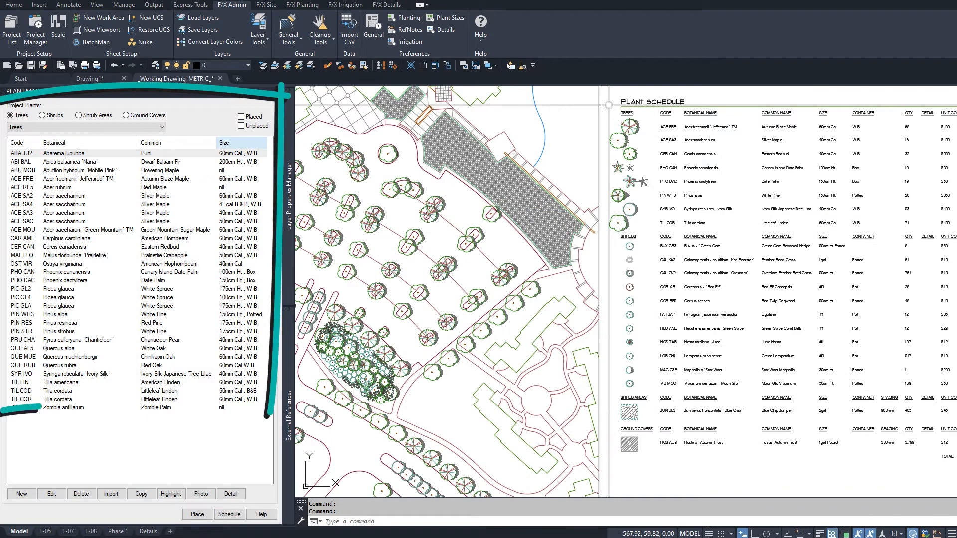
Back in the CAD drawing, review the Land F/X project list and its templates without opening another project.
{"action": "left_click", "coordinate": [12, 30]}
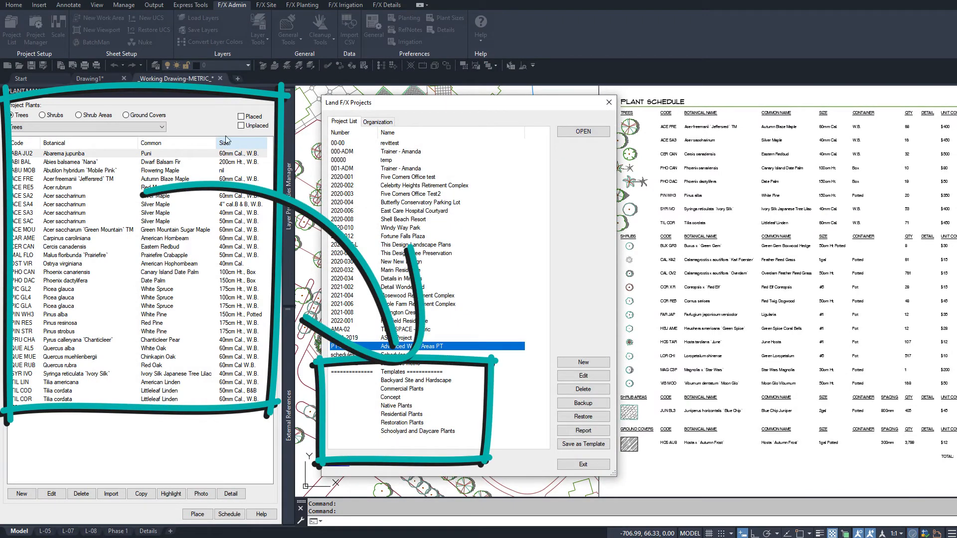
{"action": "left_click", "coordinate": [592, 464]}
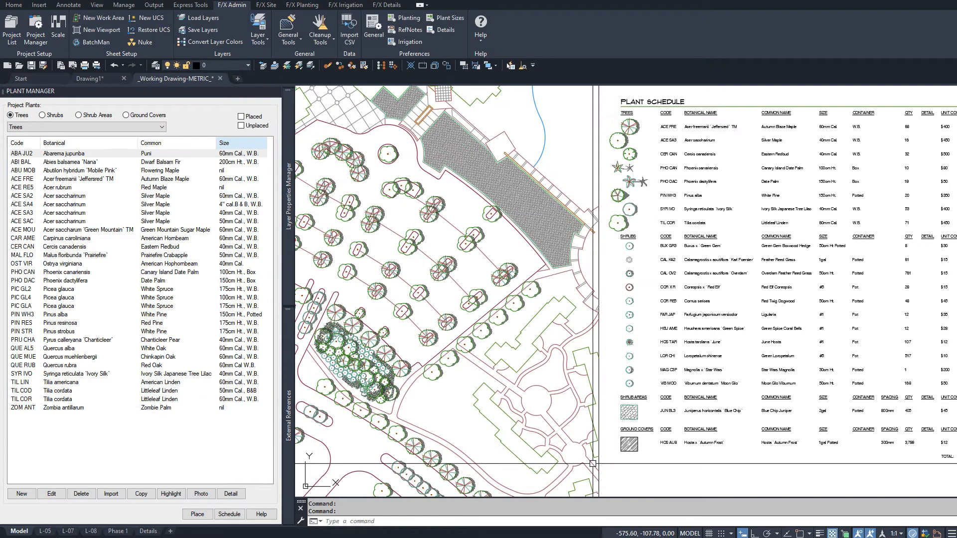
Set the cost of the 50mm Cal. tree size to $45 in the plant size preferences.
{"action": "left_click", "coordinate": [450, 19]}
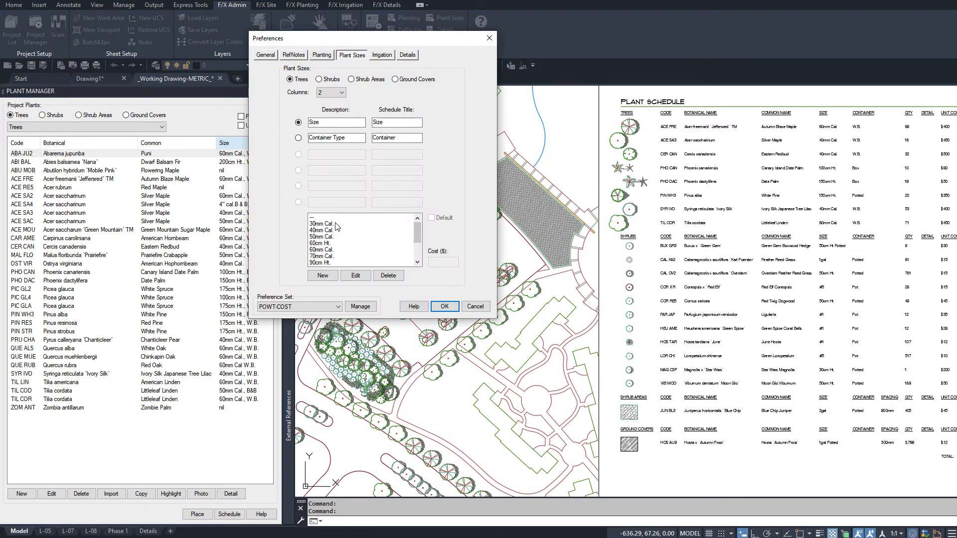
{"action": "left_click", "coordinate": [324, 238]}
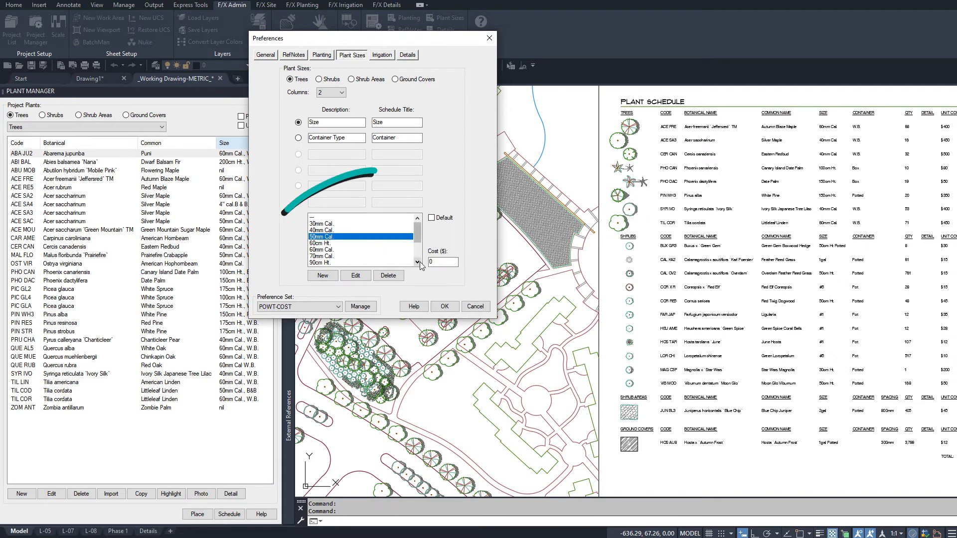
{"action": "left_click", "coordinate": [430, 262]}
{"action": "type", "text": "45"}
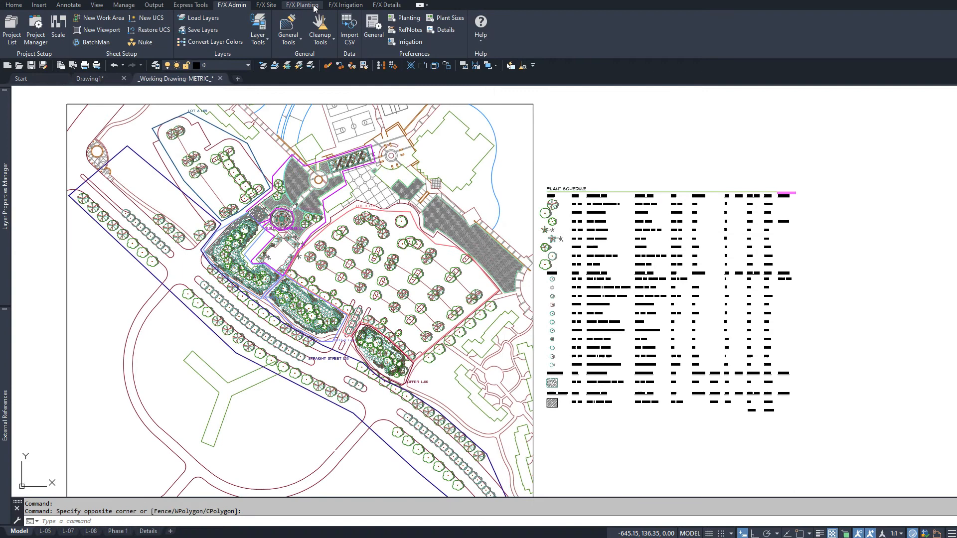
Generate a separate plant schedule with costs for the Lot B work area and place it beside the existing schedule.
{"action": "left_click", "coordinate": [302, 5]}
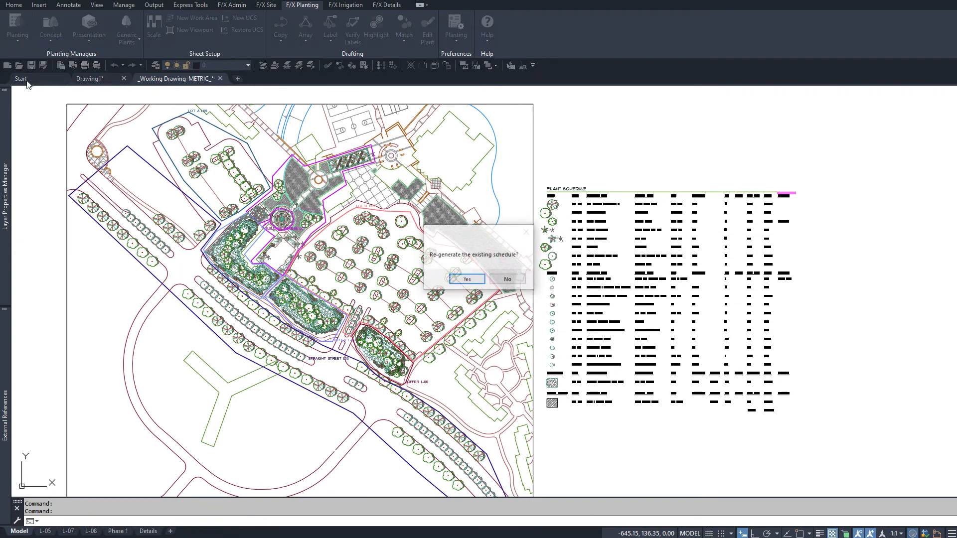
{"action": "left_click", "coordinate": [508, 283]}
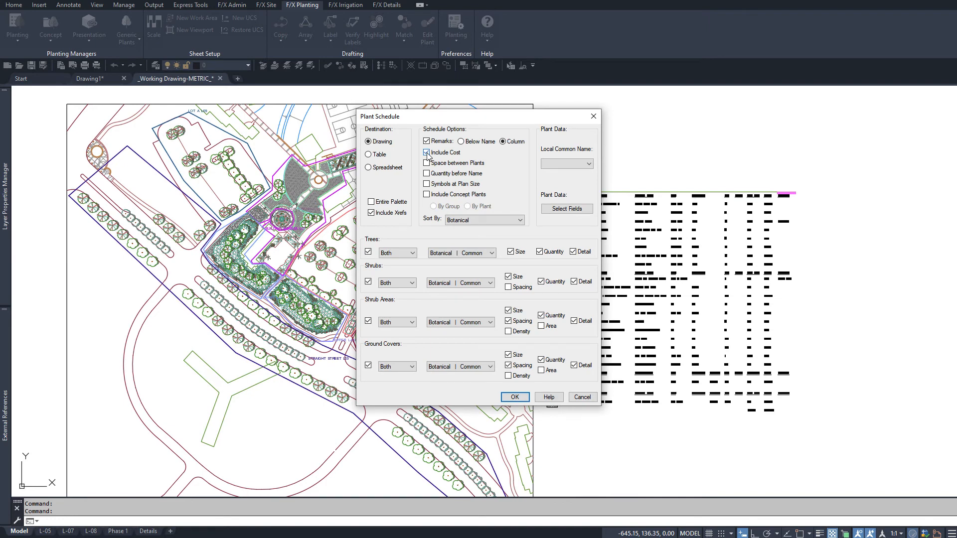
{"action": "left_click", "coordinate": [515, 396]}
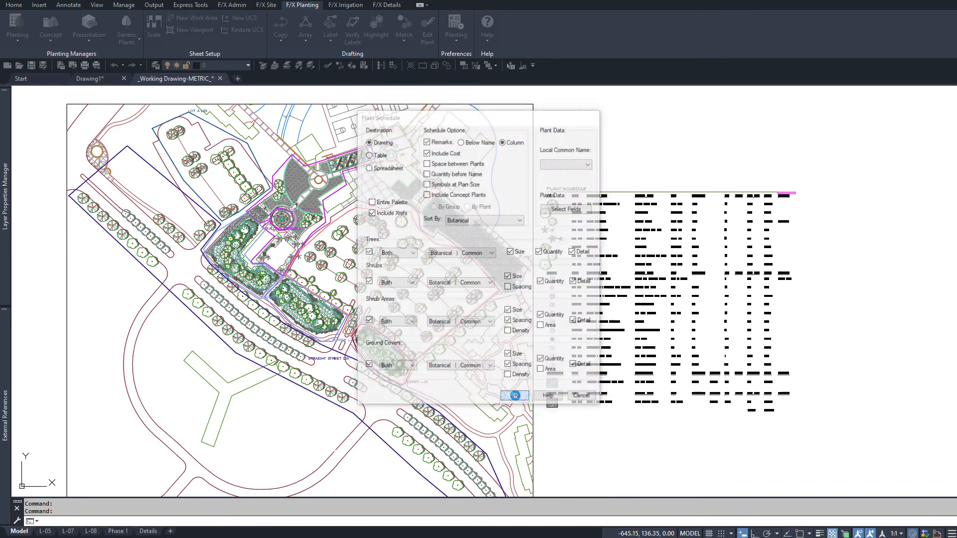
{"action": "left_click", "coordinate": [343, 216]}
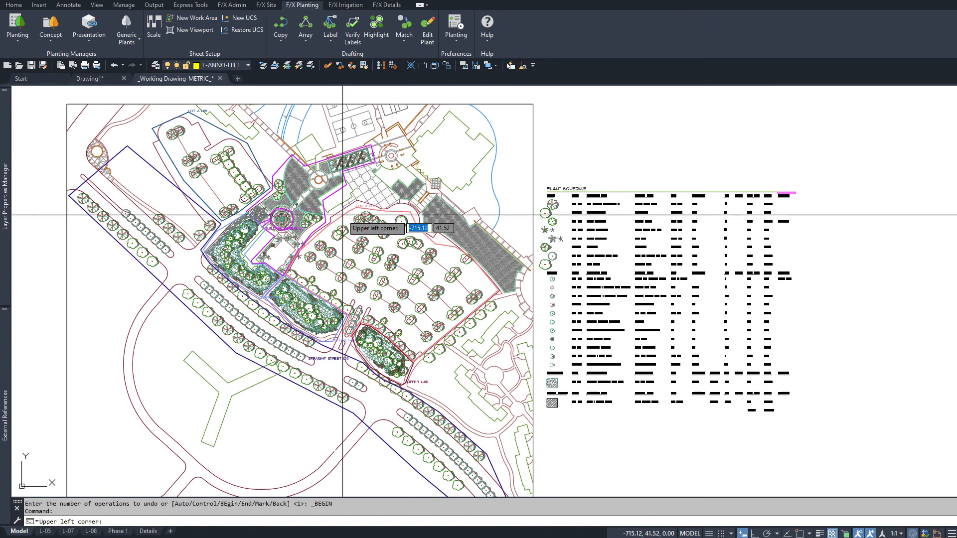
{"action": "left_click", "coordinate": [814, 191]}
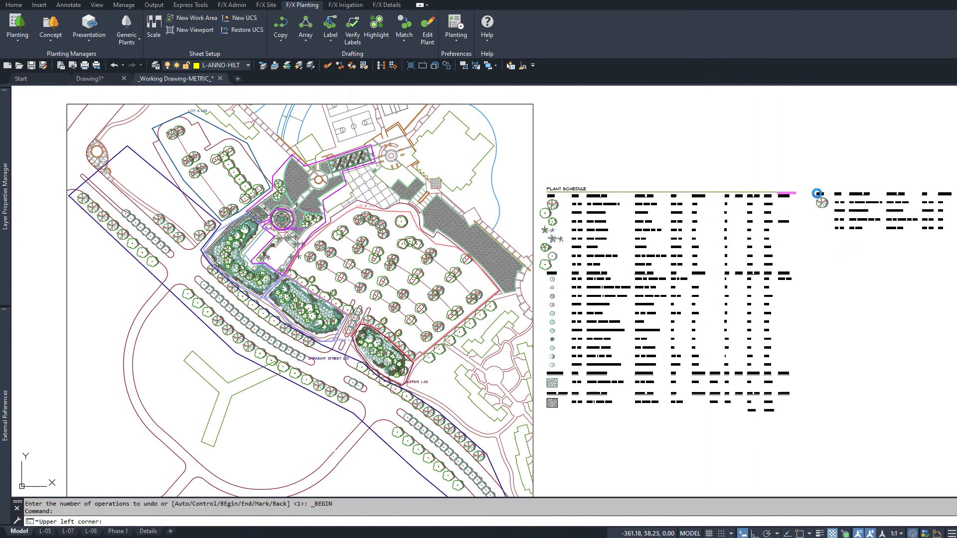
{"action": "middle_click_drag", "start_coordinate": [891, 217], "coordinate": [677, 217]}
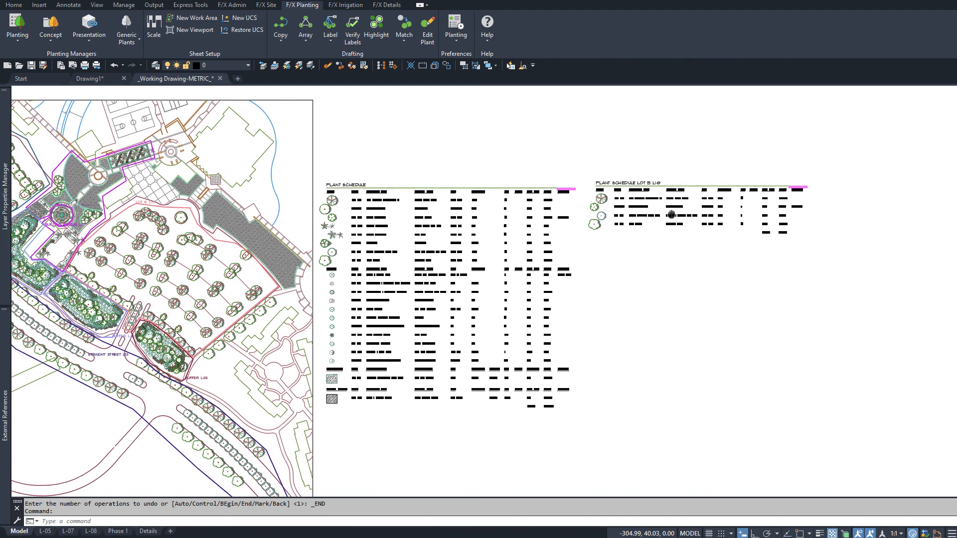
{"action": "scroll", "coordinate": [611, 197], "scroll_direction": "up", "scroll_amount": 4}
{"action": "scroll", "coordinate": [610, 197], "scroll_direction": "up", "scroll_amount": 2}
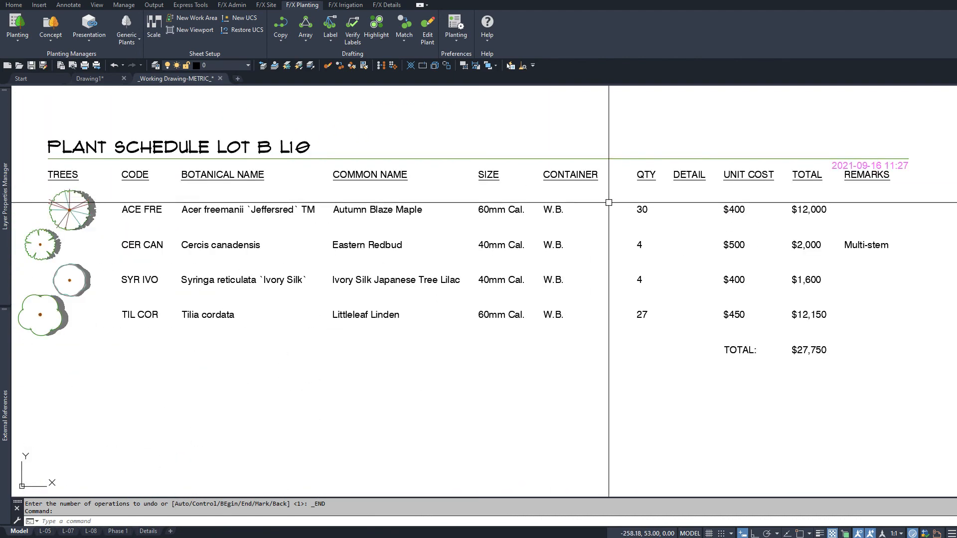